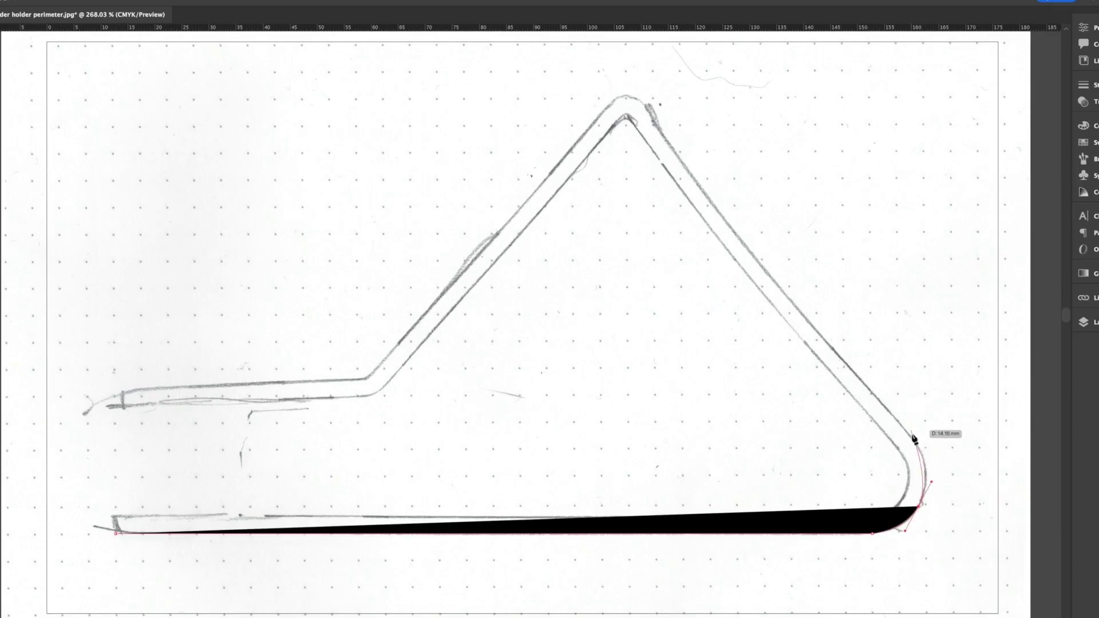
Finish the Pen trace along the inner line, curving around the apex and lower-right bend.
drag(911, 438, 898, 420)
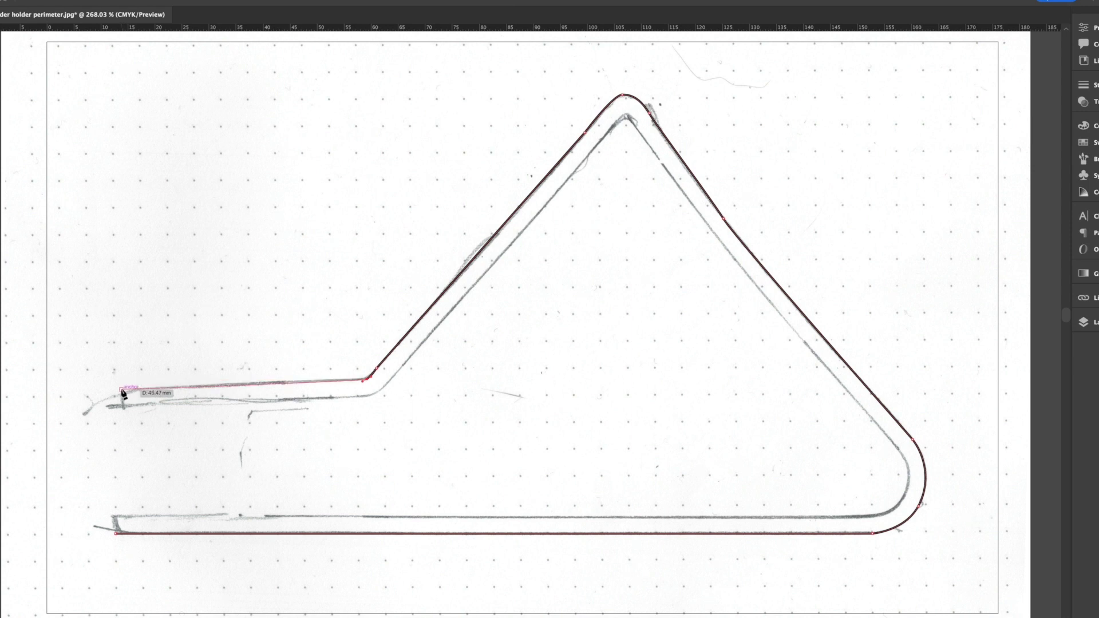
click(395, 375)
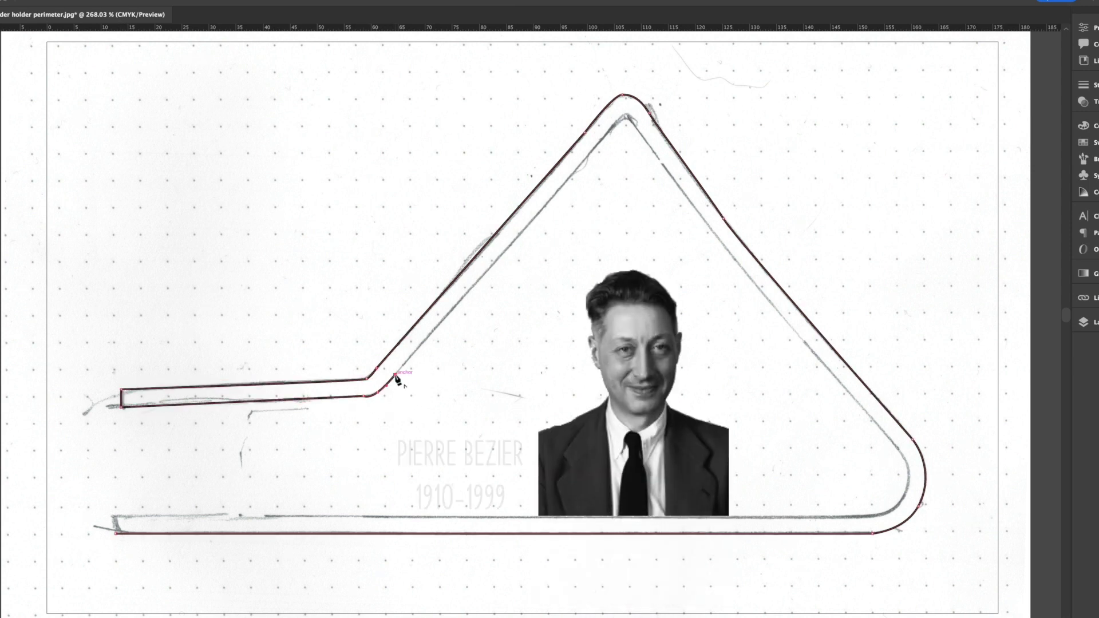
click(626, 116)
click(738, 263)
drag(852, 401, 854, 402)
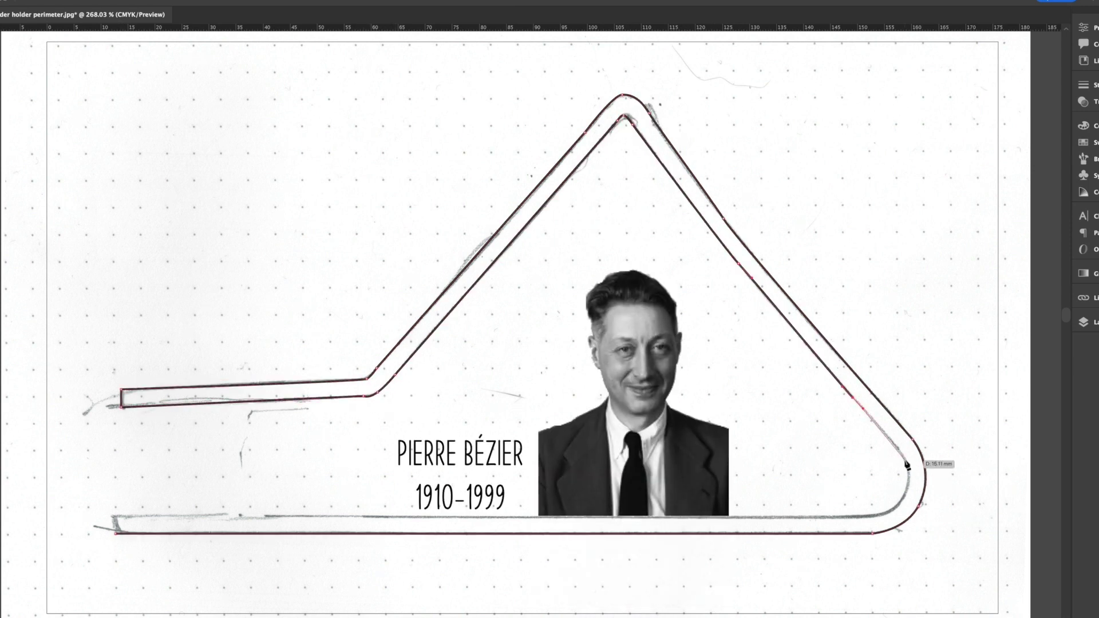
click(903, 497)
click(871, 515)
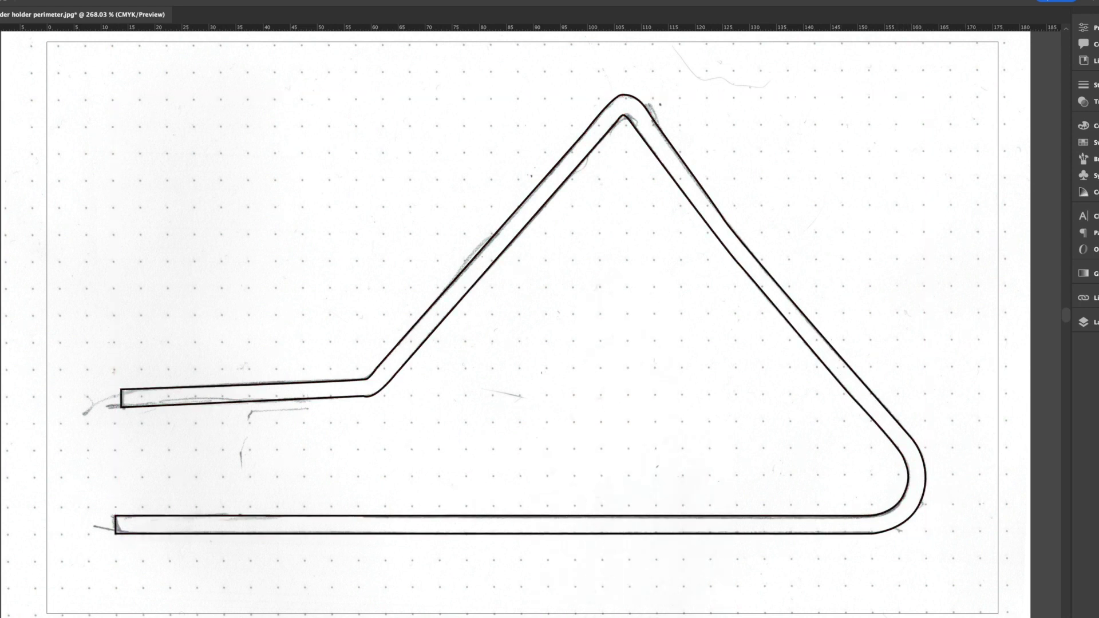
Move the trace to Layer 3, hide and lock it, then select and join Layer 2's outline.
click(1082, 322)
click(1036, 479)
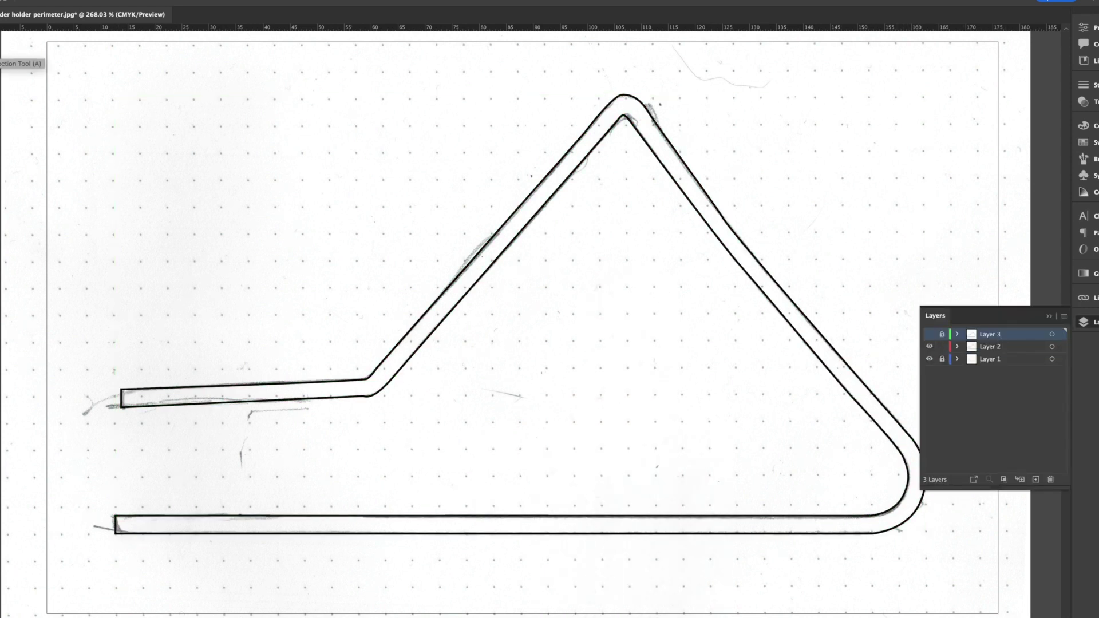
click(929, 334)
click(941, 334)
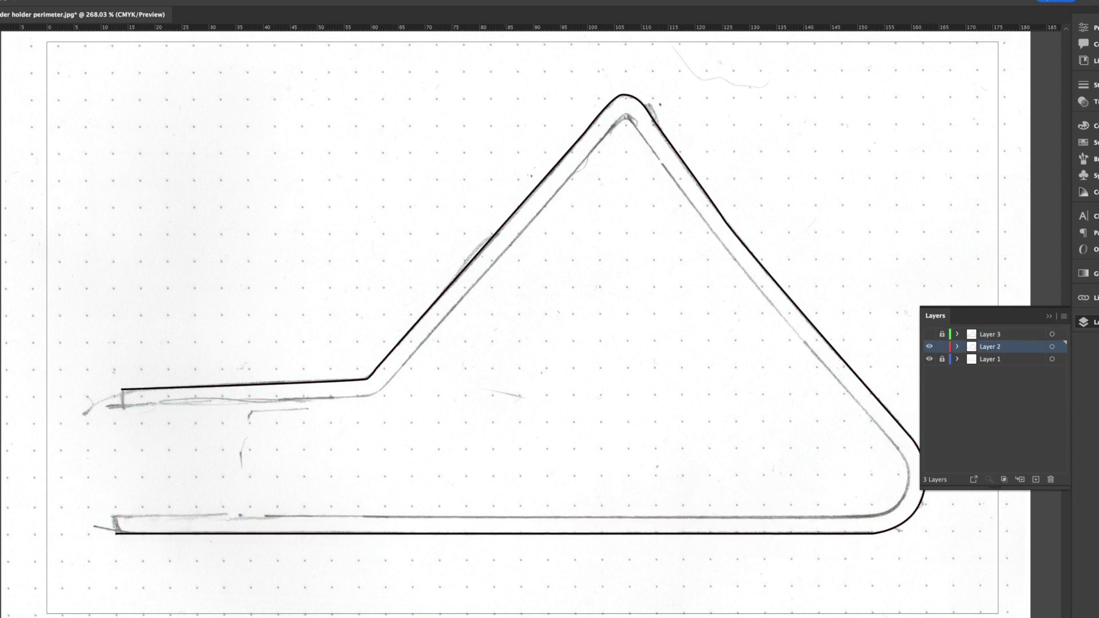
key(ctrl+a)
key(ctrl+j)
Fill the closed outline with black and zoom in on the inner corner to check it.
key(shift+x)
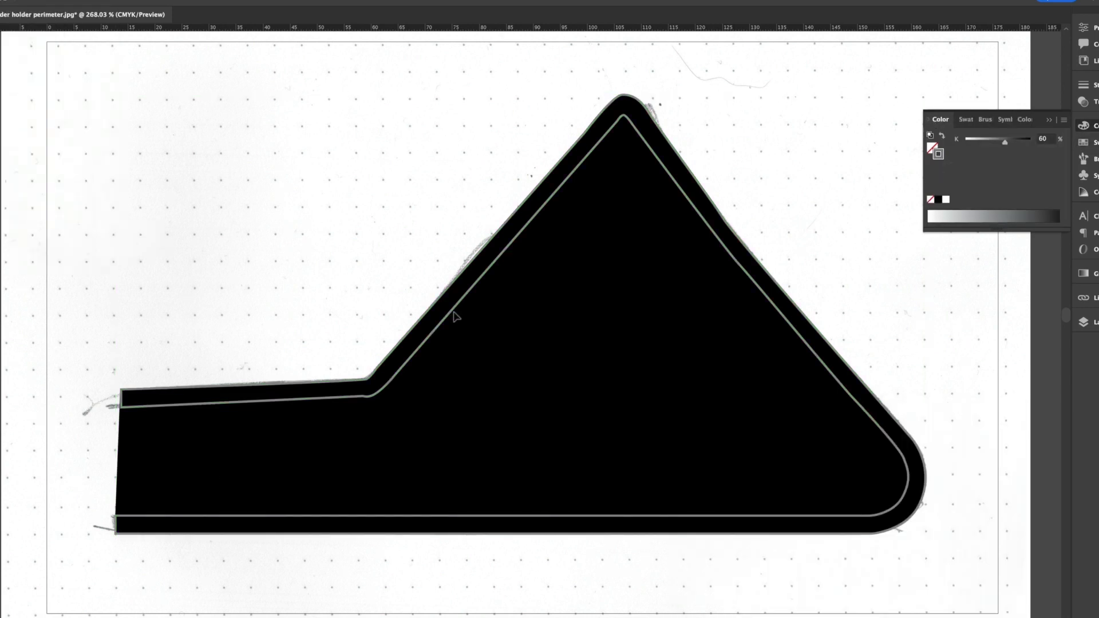
alt+scroll(455, 317, up, 5)
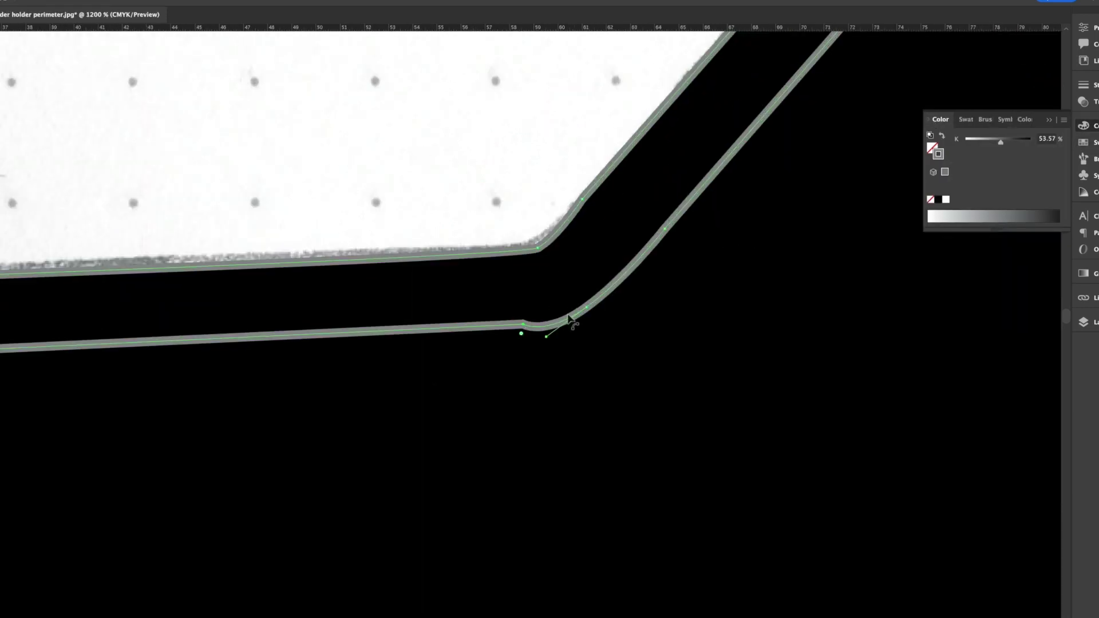
key(F7)
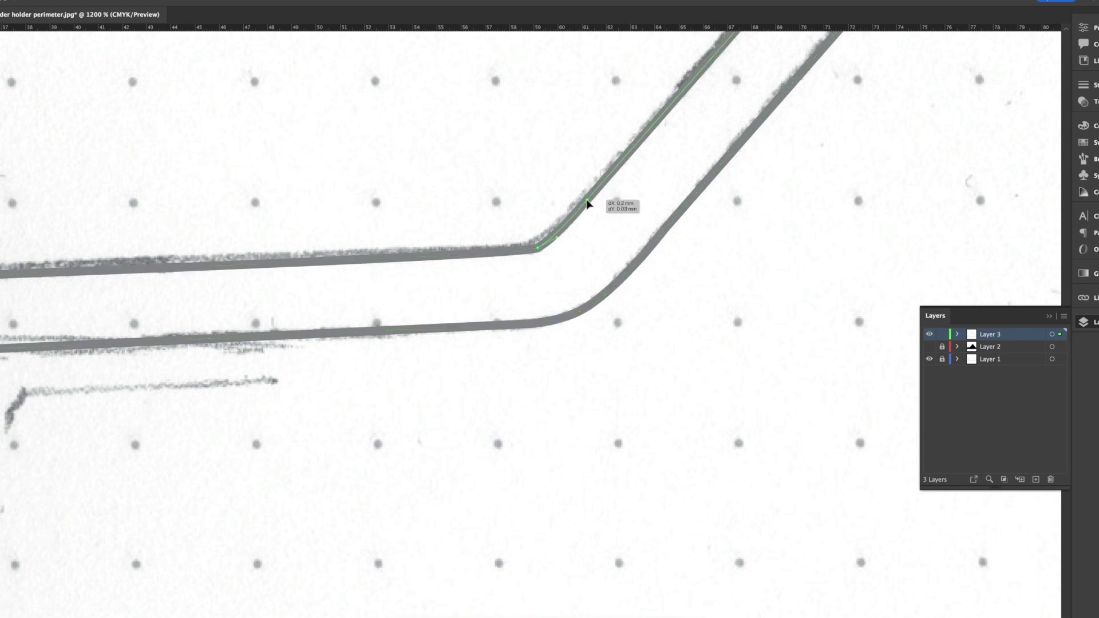
key(super+0)
Hide the Layer 1 scan and select the outer path to inspect its anchors.
click(929, 359)
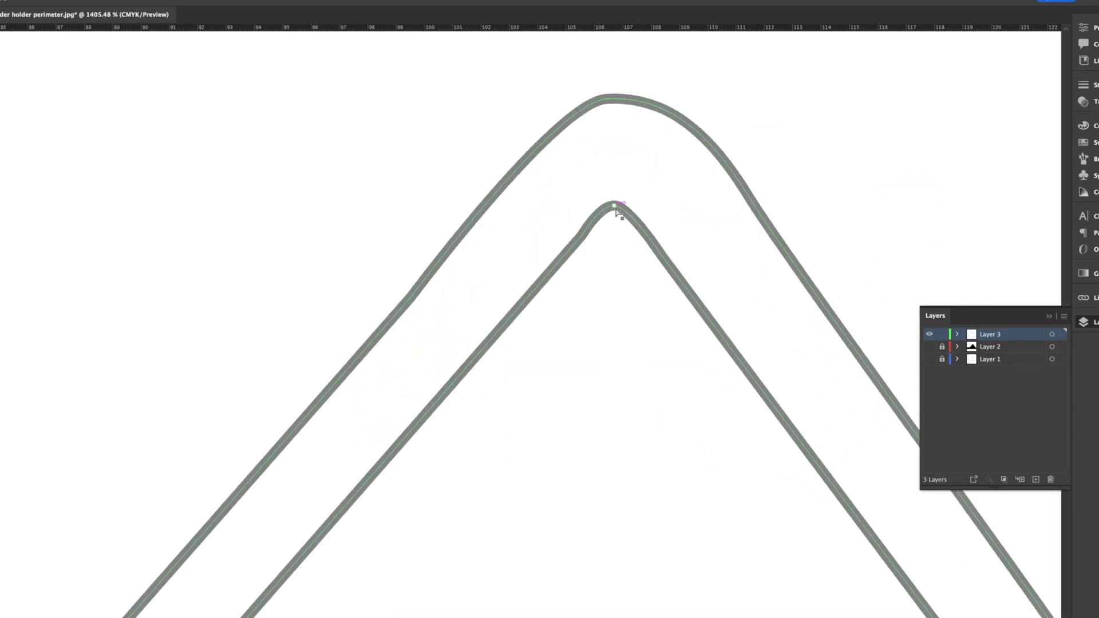
alt+scroll(696, 126, up, 3)
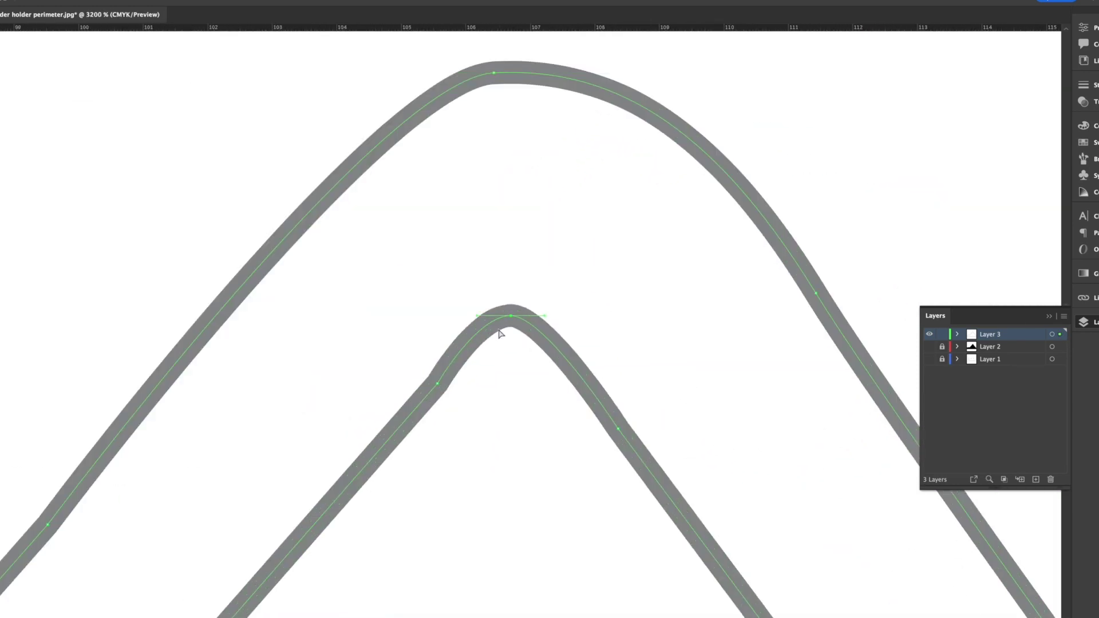
click(678, 121)
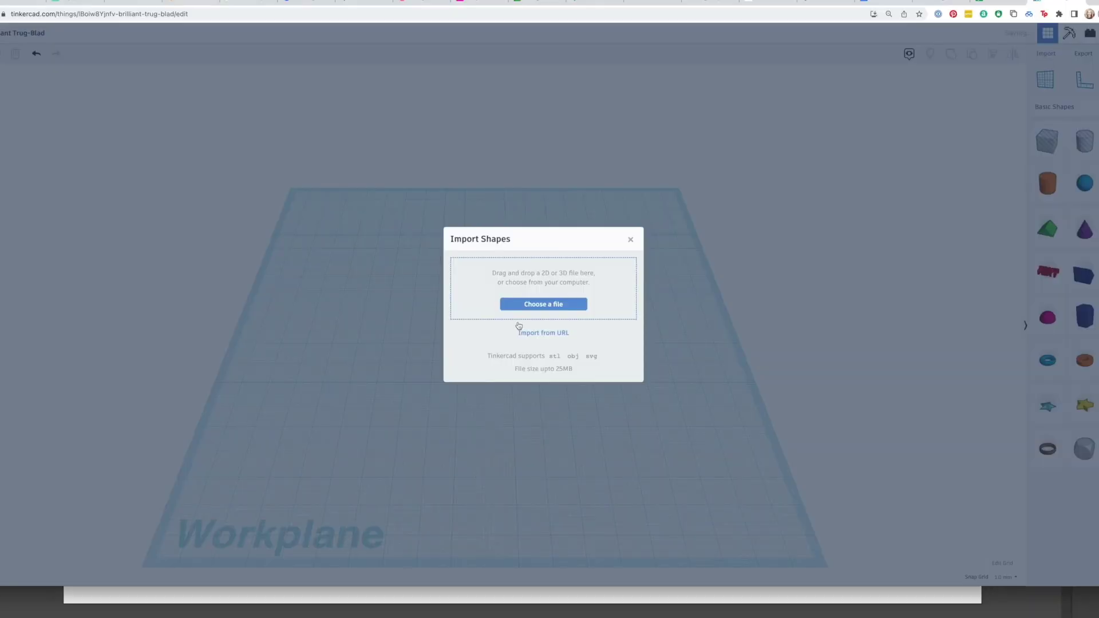
Import the solid perimeter SVG into Tinkercad as a 3D shape.
click(518, 321)
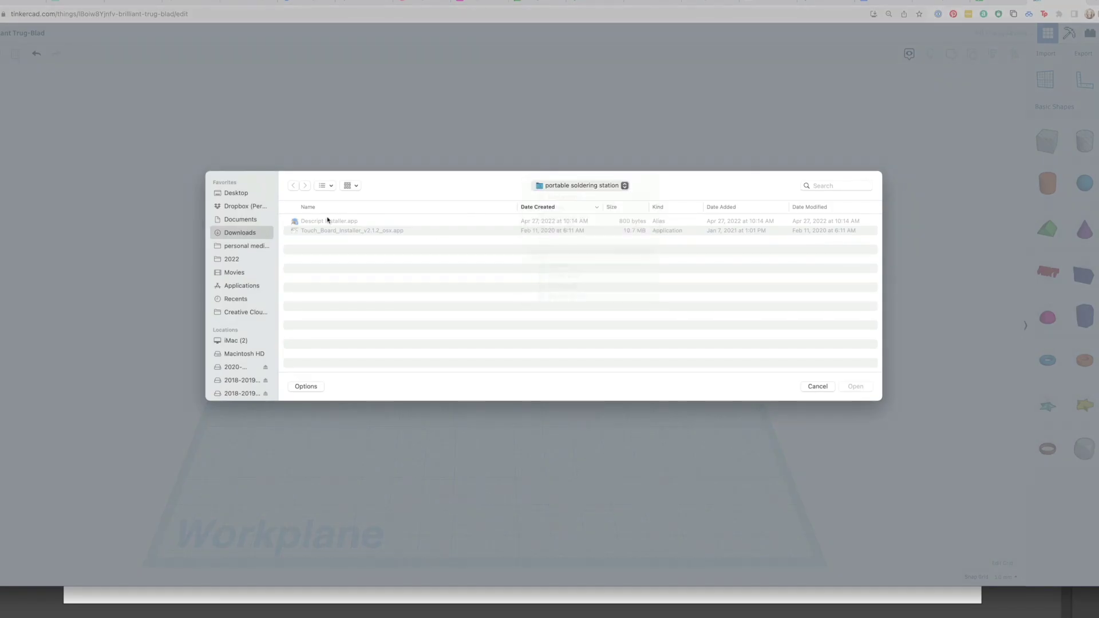
click(327, 221)
key(Return)
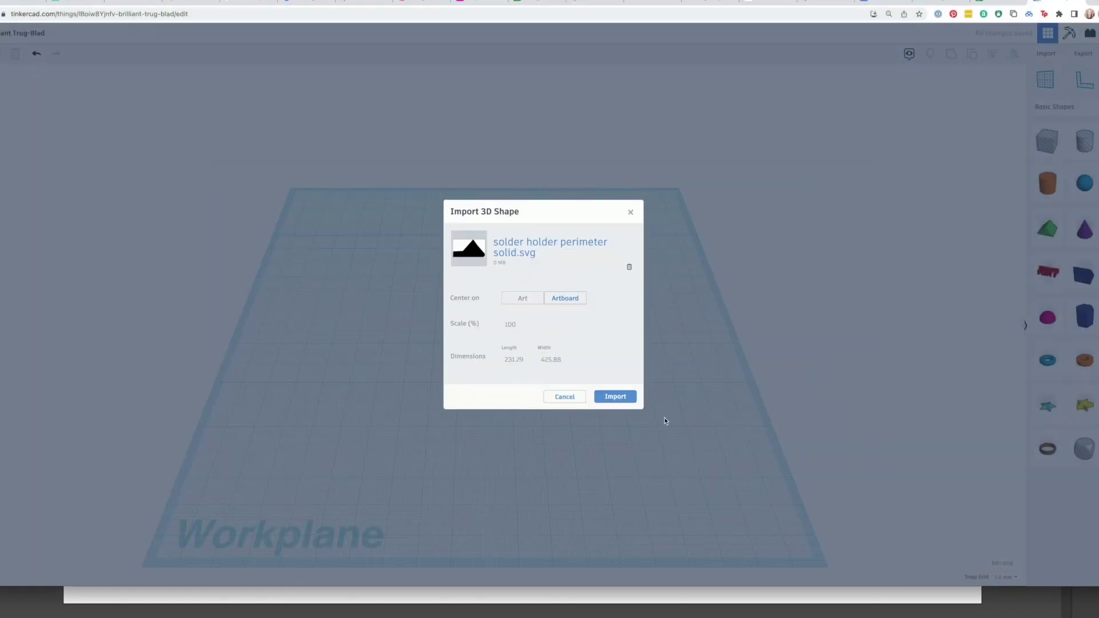
click(614, 396)
Raise the lid's walls, check them from a low side view, and export the side lid as STL.
key(f)
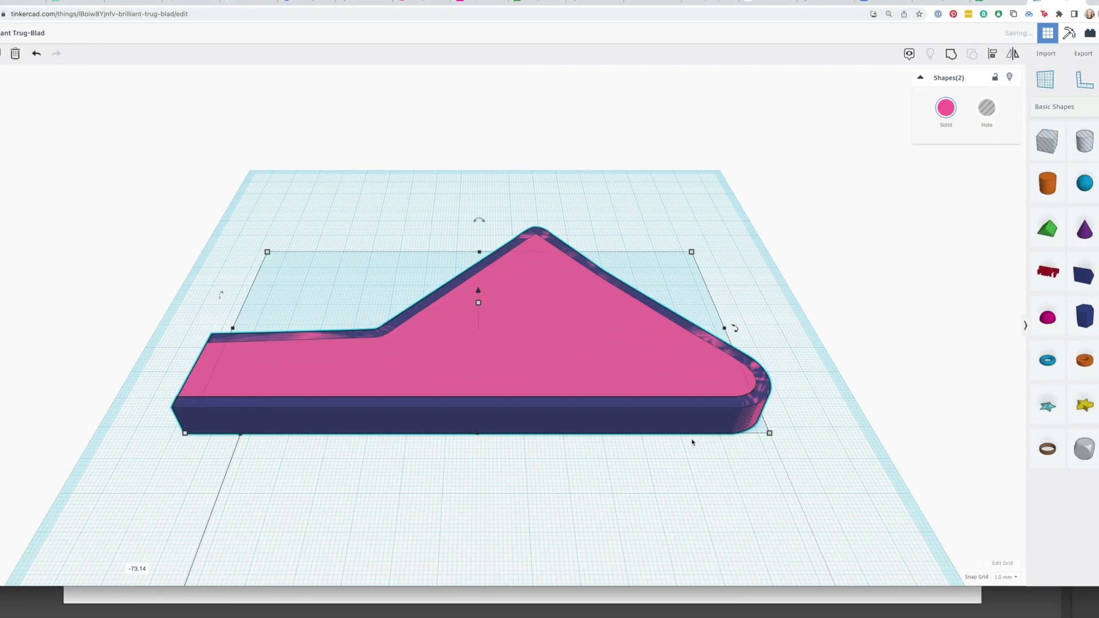
click(910, 338)
click(492, 310)
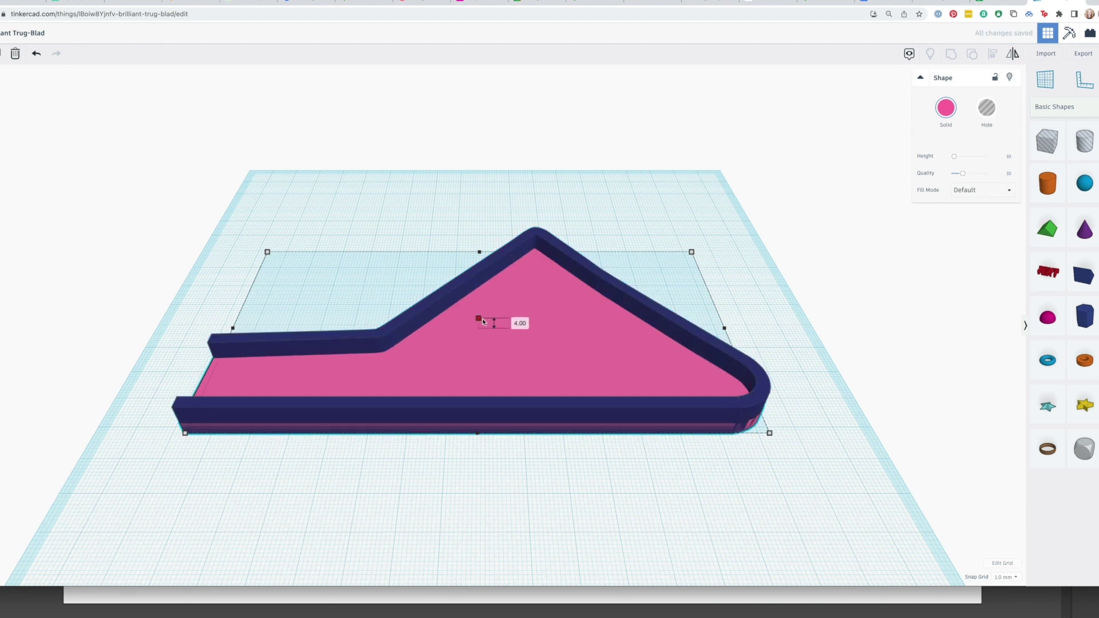
right_drag(482, 316, 773, 345)
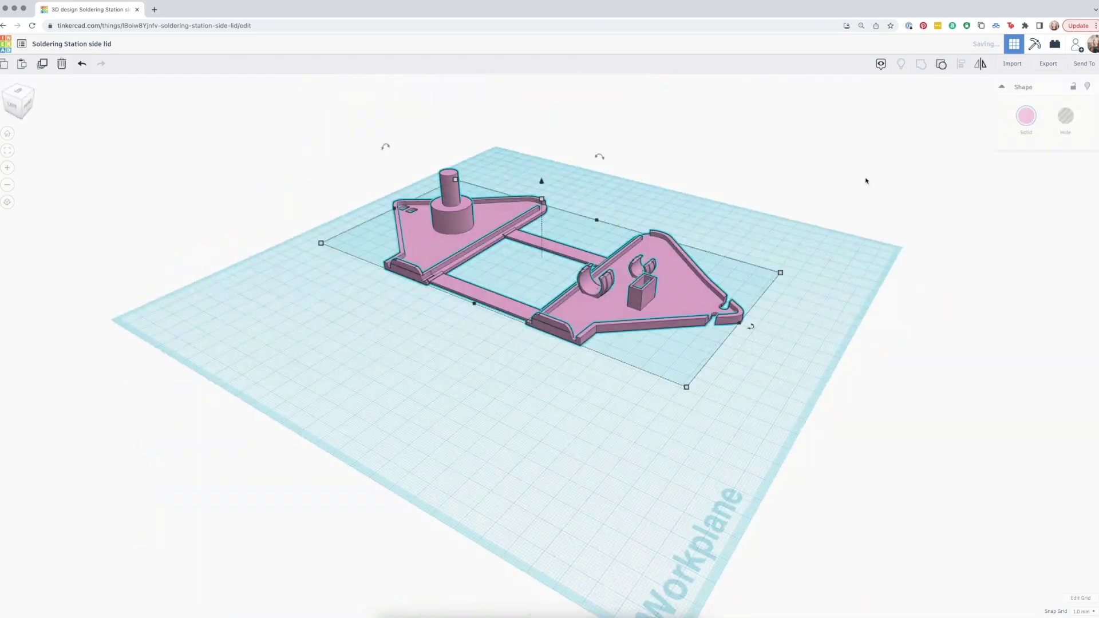
click(1048, 63)
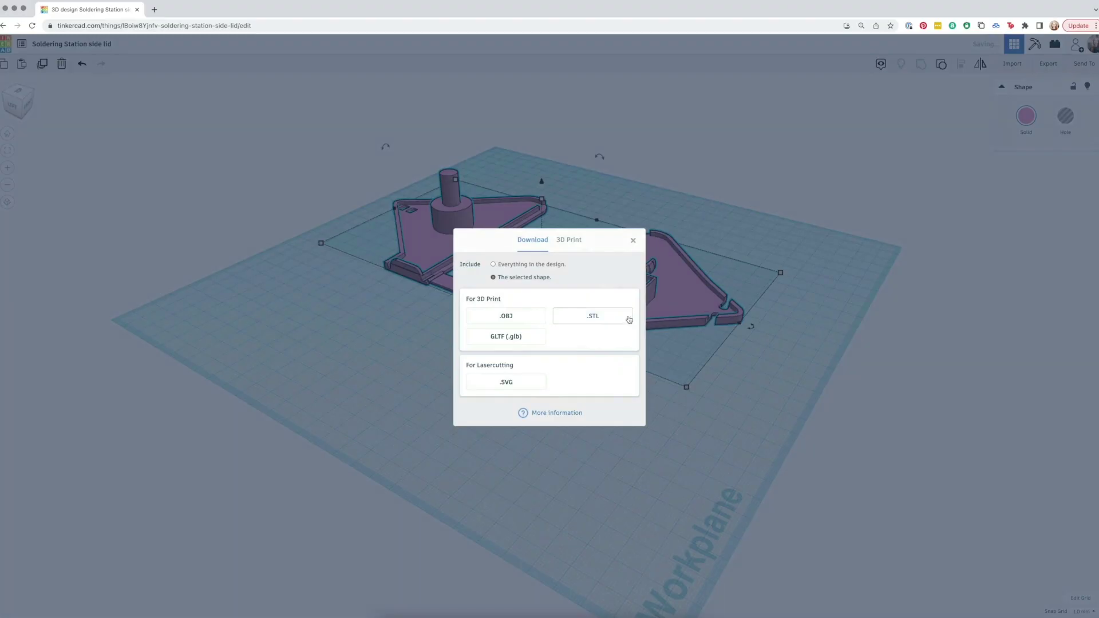
click(588, 315)
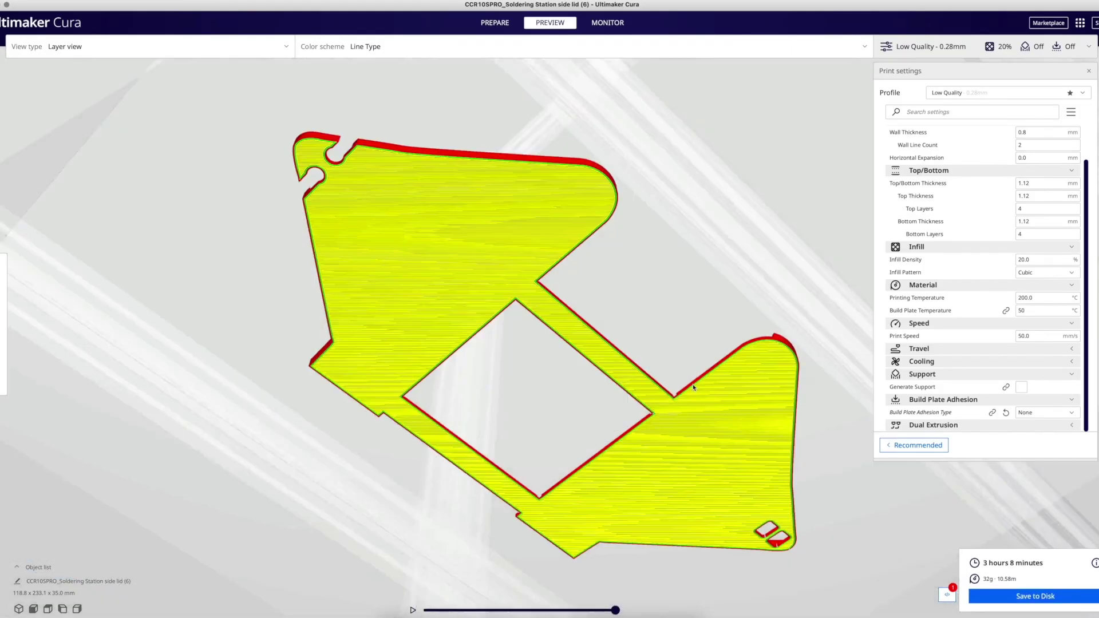
Slice the lid, then reload the updated side lid model in Cura.
click(483, 269)
click(616, 602)
click(640, 317)
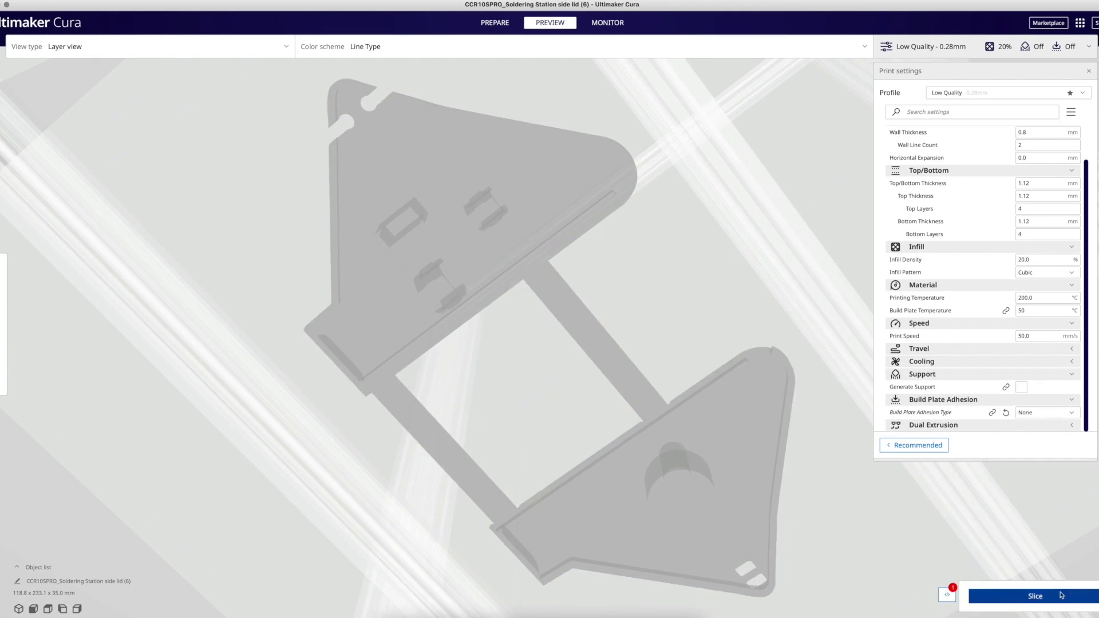
Rotate the lid 45 degrees on the build plate and zoom out to view the whole plate.
click(481, 308)
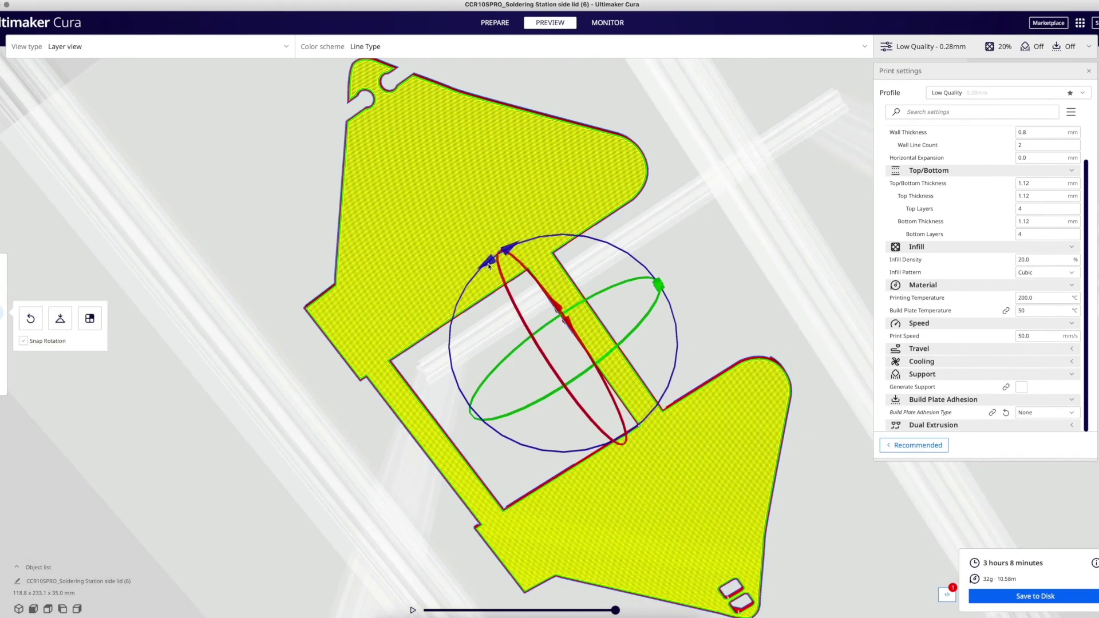
drag(489, 266, 477, 348)
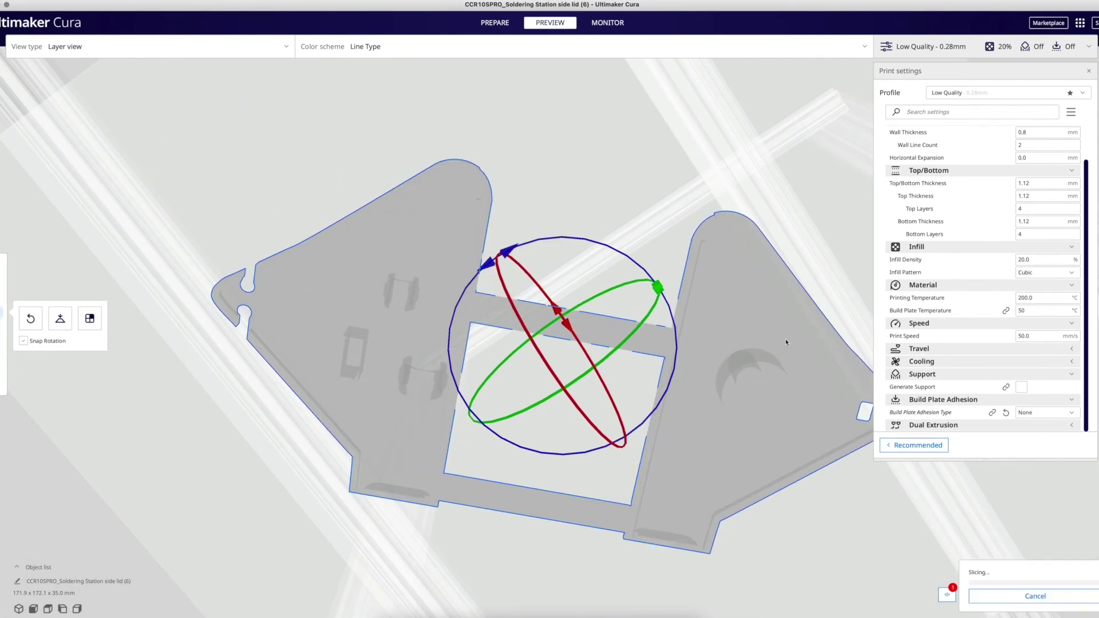
right_drag(721, 352, 657, 478)
scroll(486, 535, down, 5)
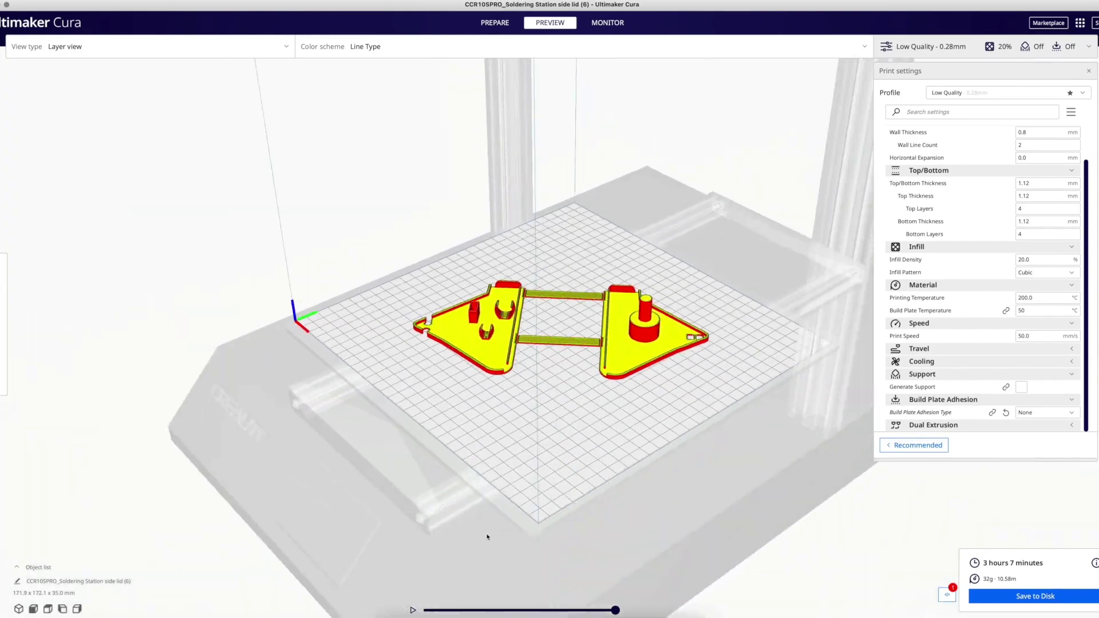